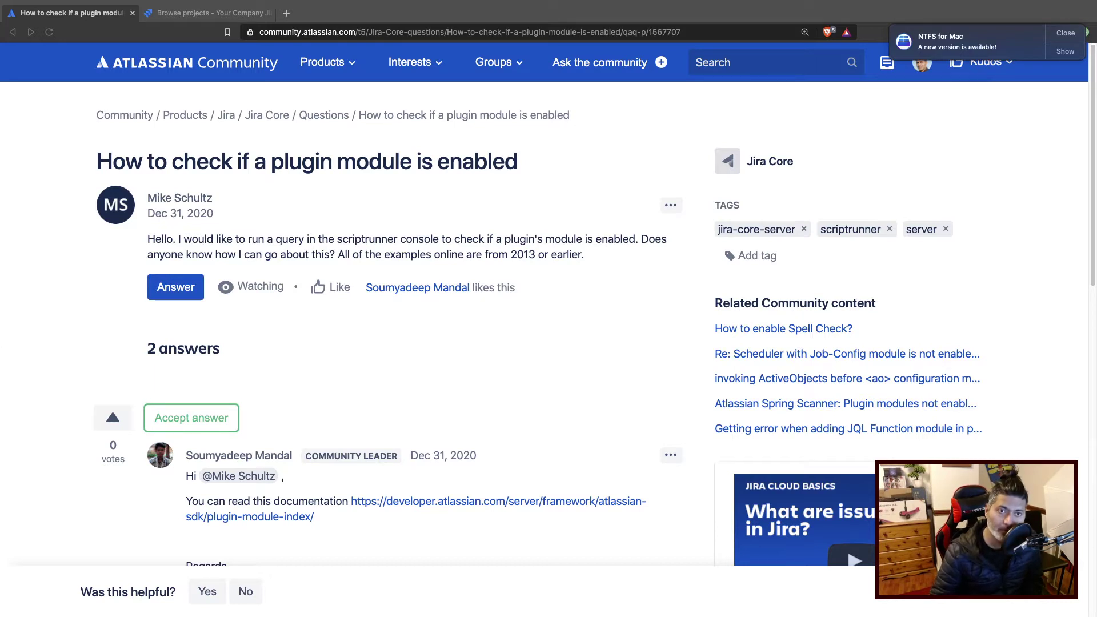
# Scroll down to the community answer and copy its 'rest/plugins/latest/' path
pyautogui.click(553, 352)
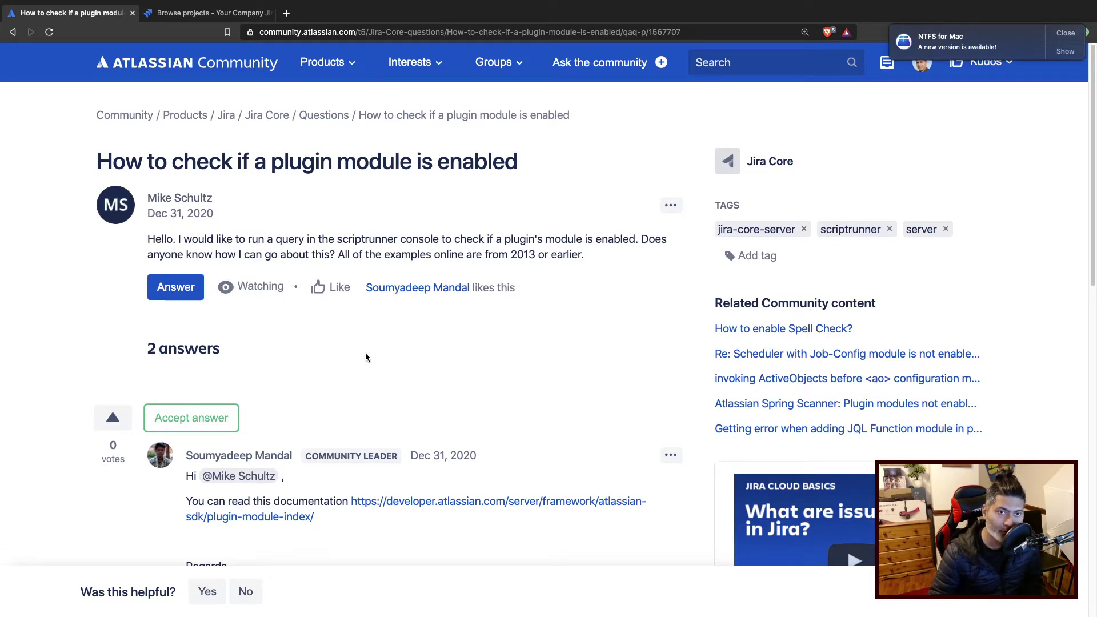
pyautogui.scroll(-1, 365, 357)
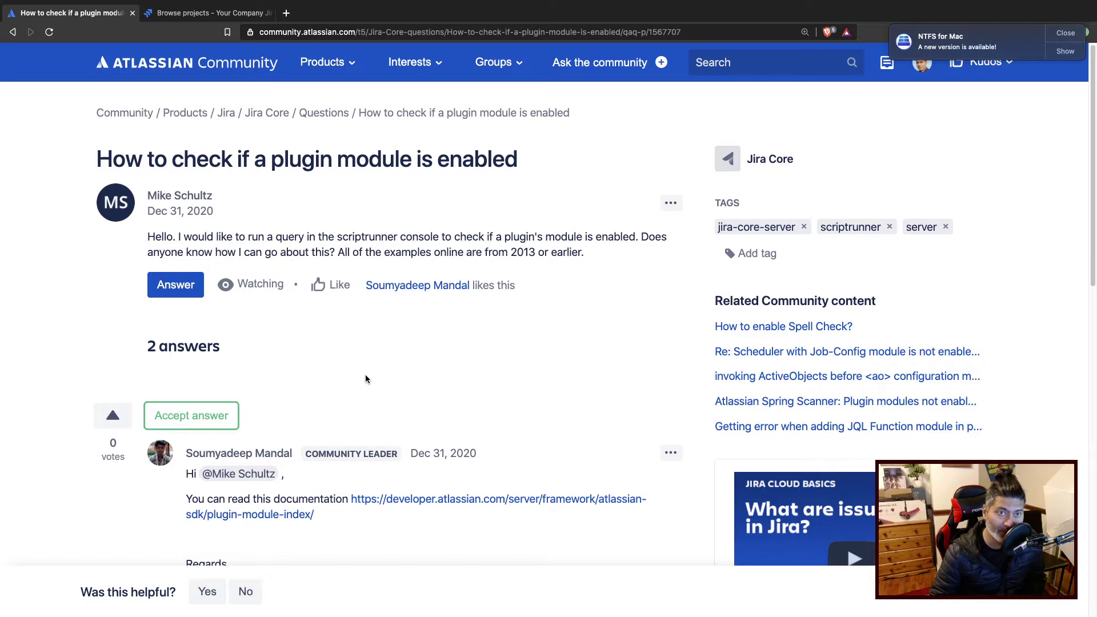
pyautogui.scroll(-7, 363, 377)
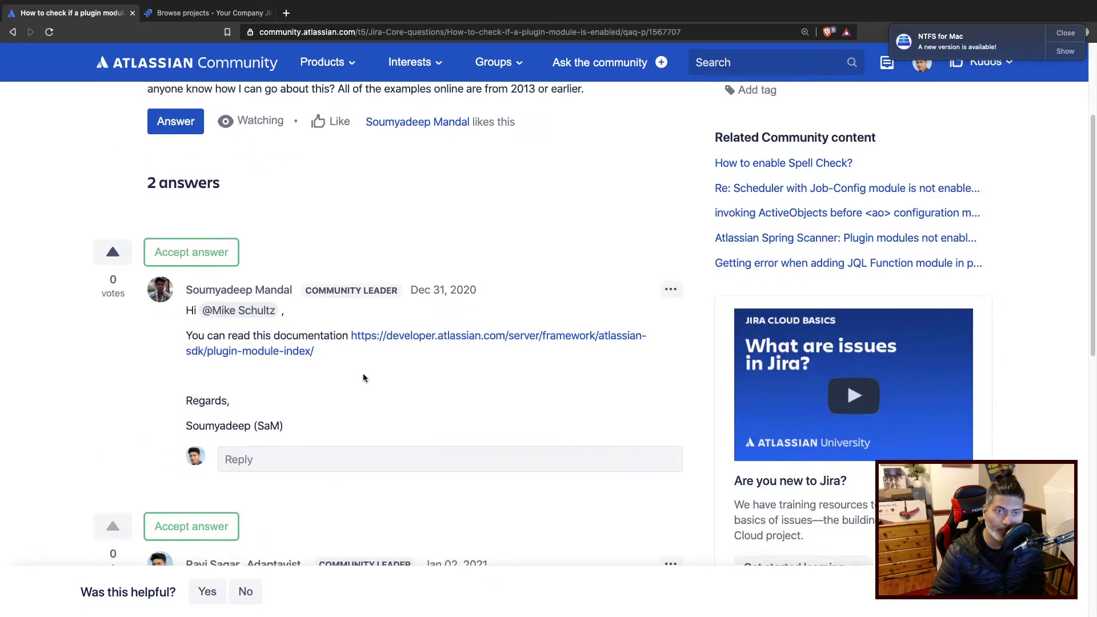
pyautogui.scroll(-2, 362, 373)
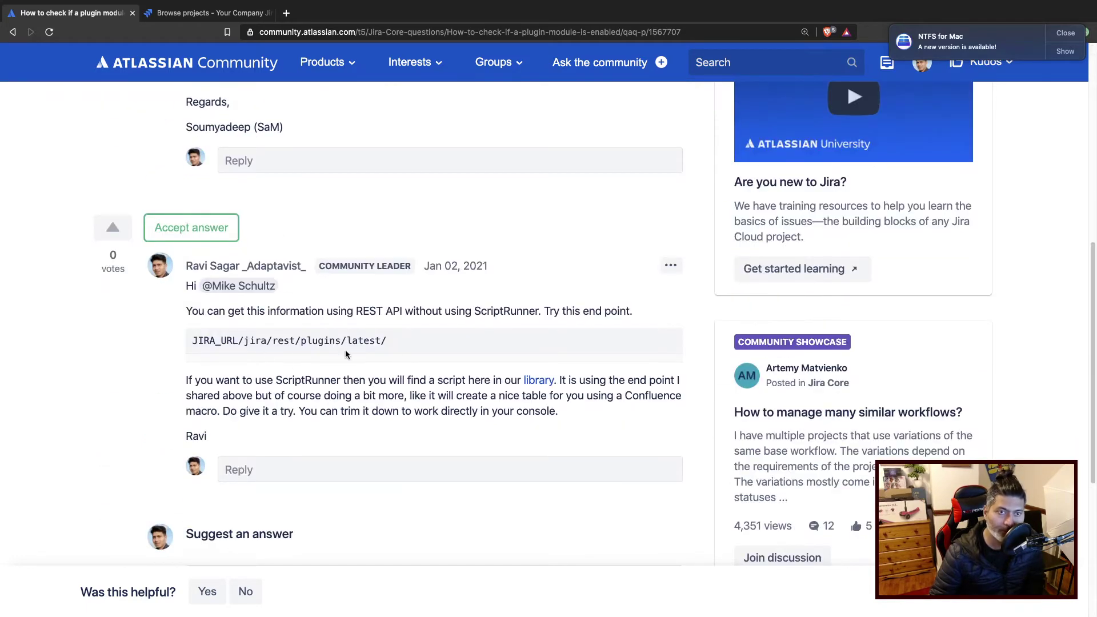
pyautogui.moveTo(386, 341); pyautogui.dragTo(273, 351)
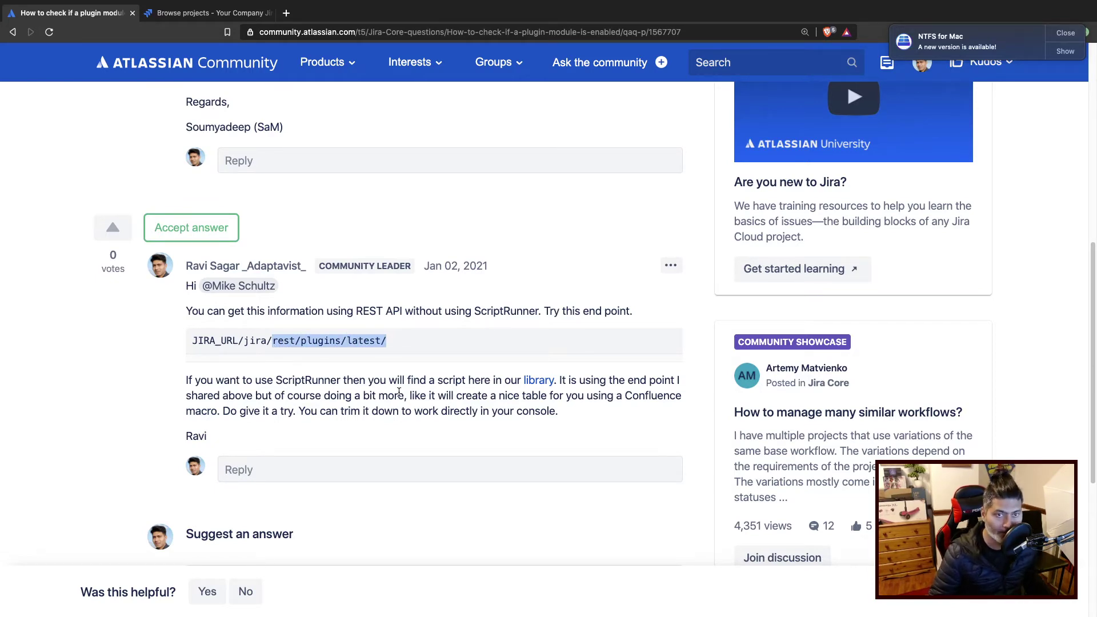
# Open the answer's 'library' script link, 'Confluence Macro to Show User Installed…', in a new tab
pyautogui.hotkey('ctrl', 'Tab')
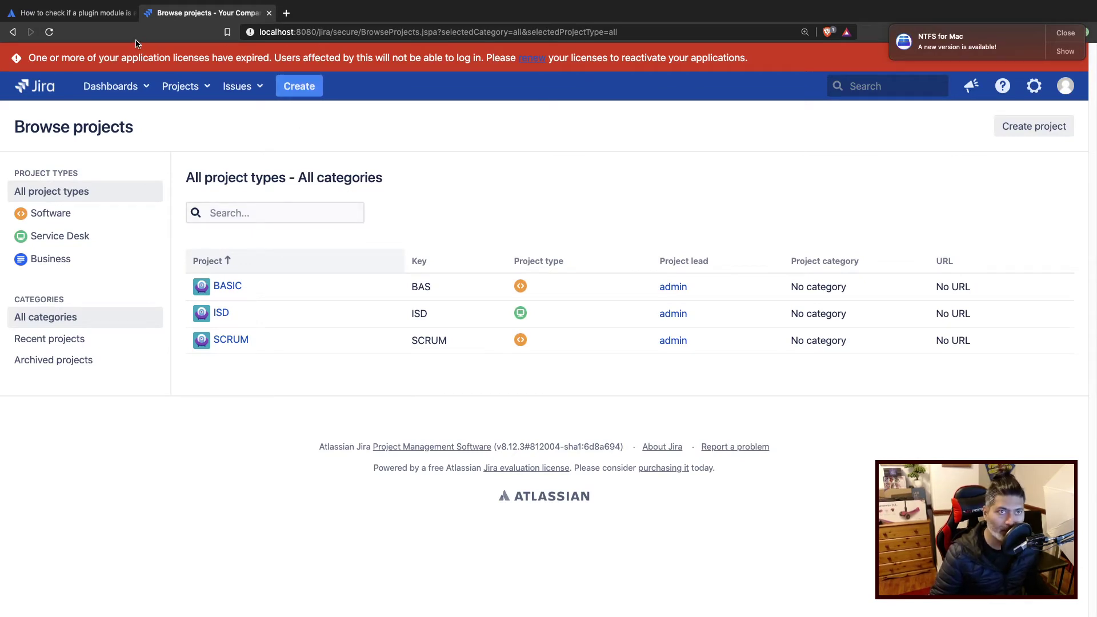
pyautogui.click(66, 12)
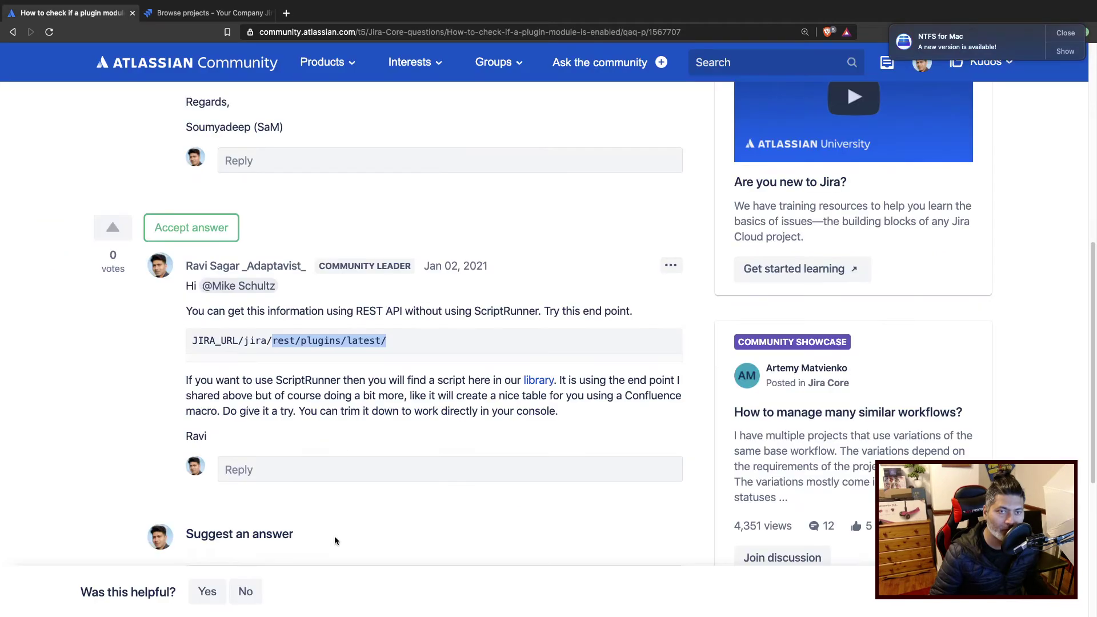
pyautogui.keyDown('super'); pyautogui.click(537, 381); pyautogui.keyUp('super')
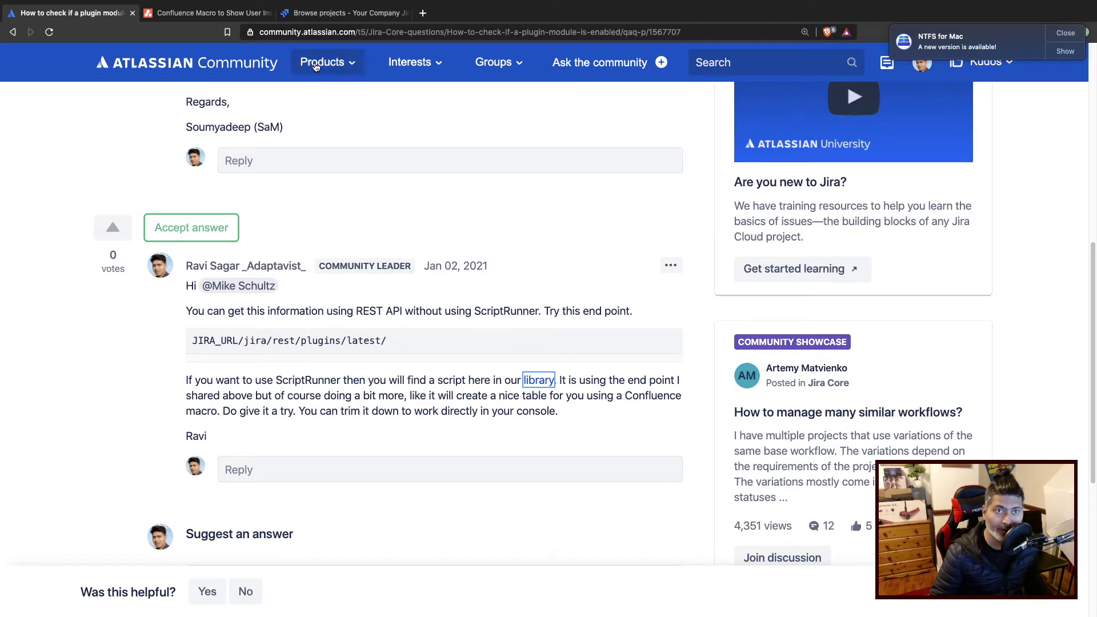
# Replace the Jira URL path after localhost:8080/jira/ with rest/plugins/latest/ and load it
pyautogui.click(322, 13)
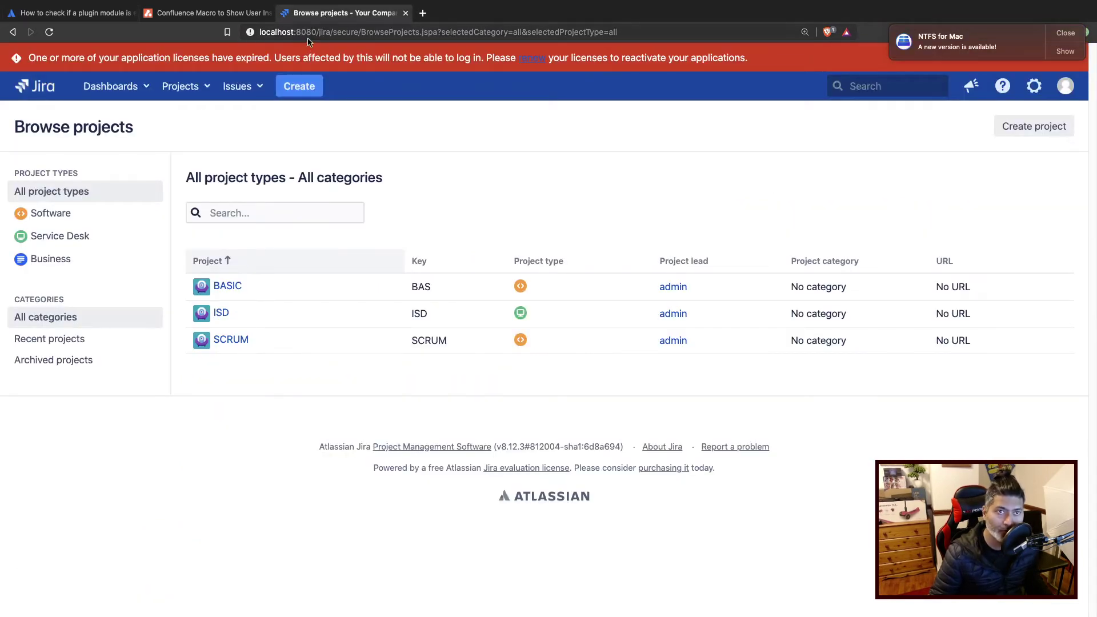
pyautogui.moveTo(332, 34); pyautogui.dragTo(647, 34)
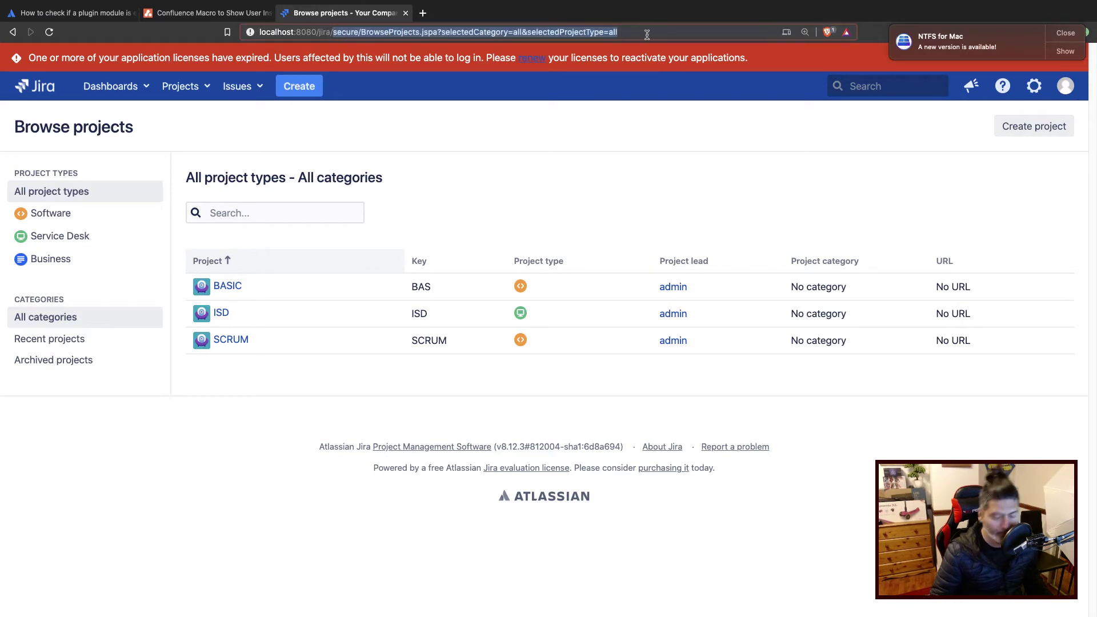
pyautogui.press('BackSpace')
pyautogui.write('rest/plugins/latest/')
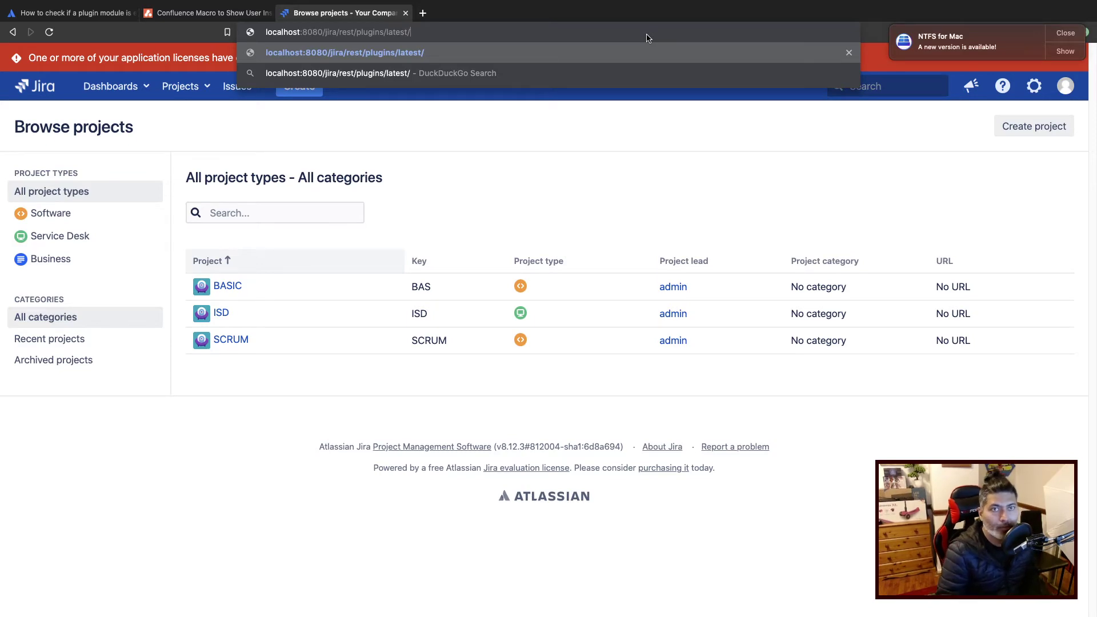
pyautogui.press('Return')
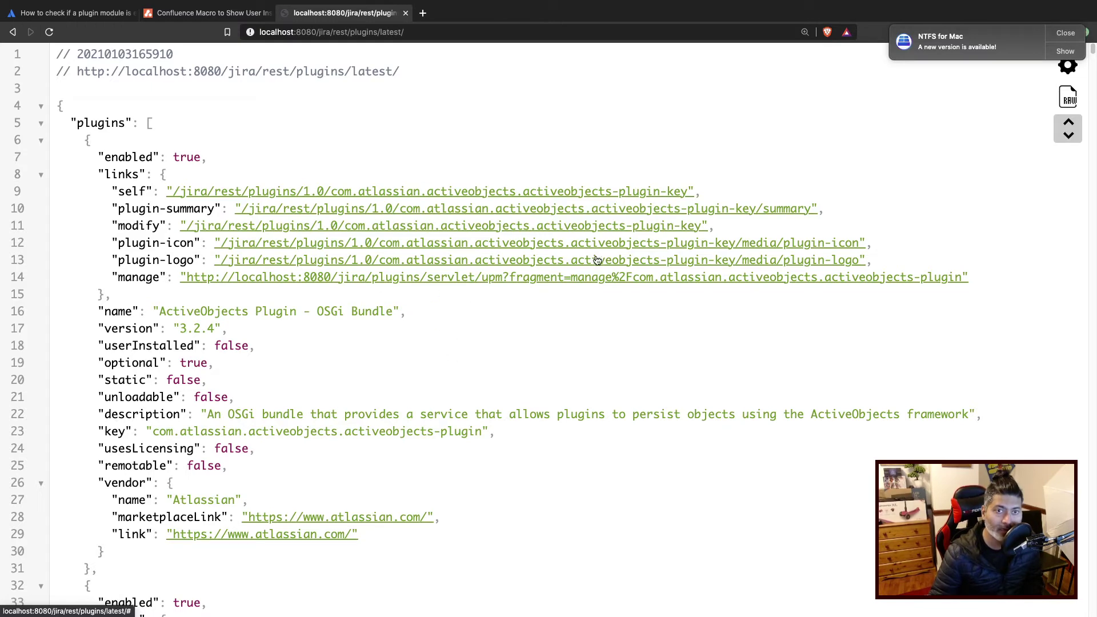
pyautogui.click(40, 123)
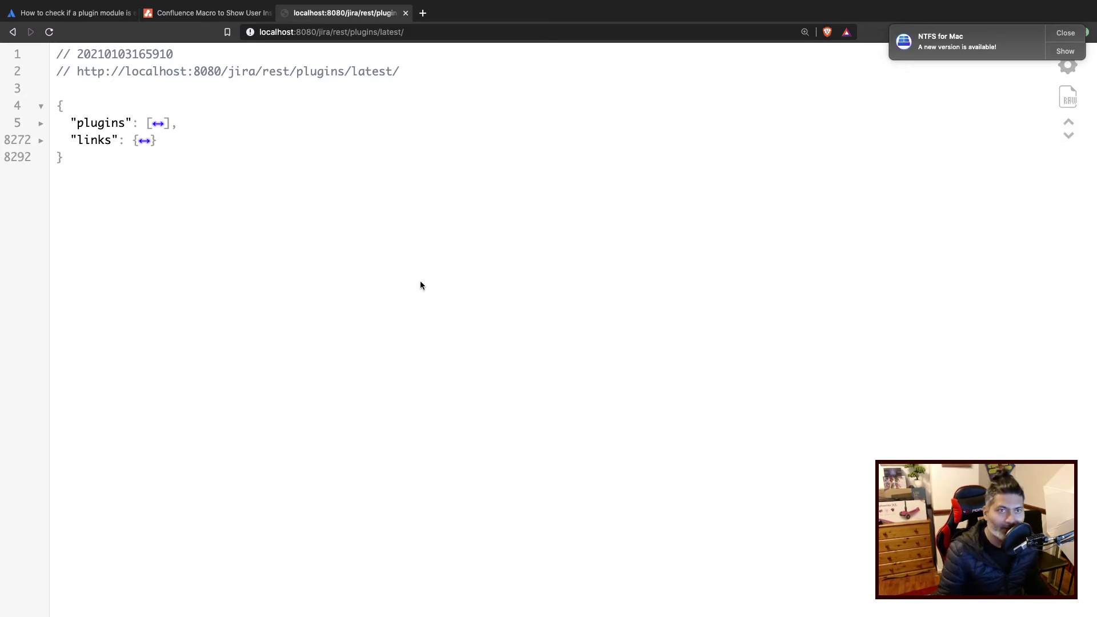
pyautogui.click(1068, 135)
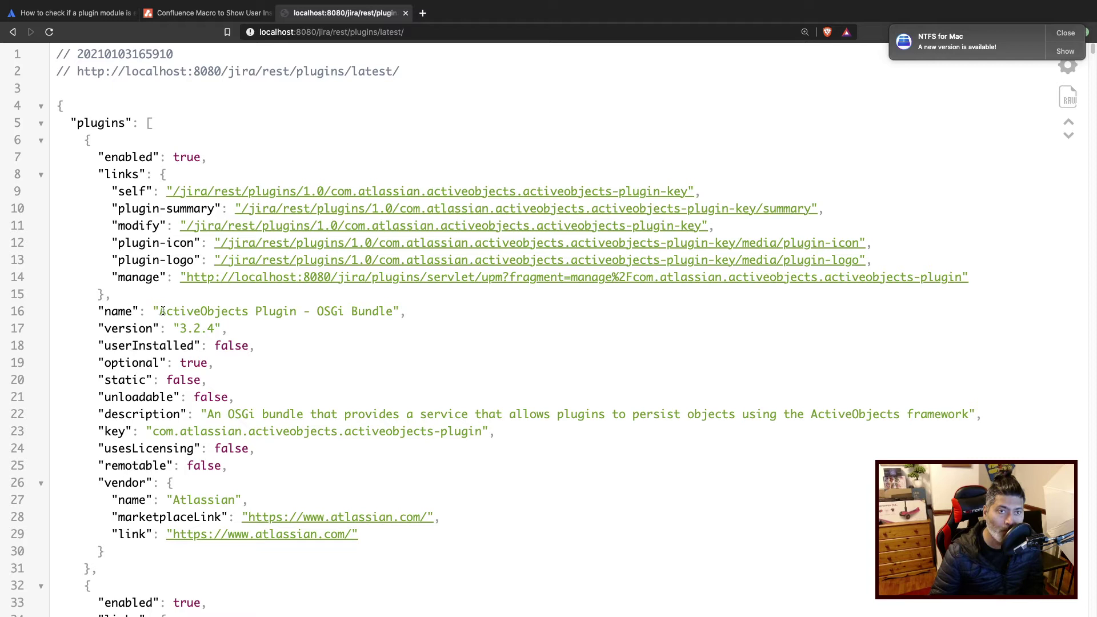
pyautogui.moveTo(162, 311); pyautogui.dragTo(392, 319)
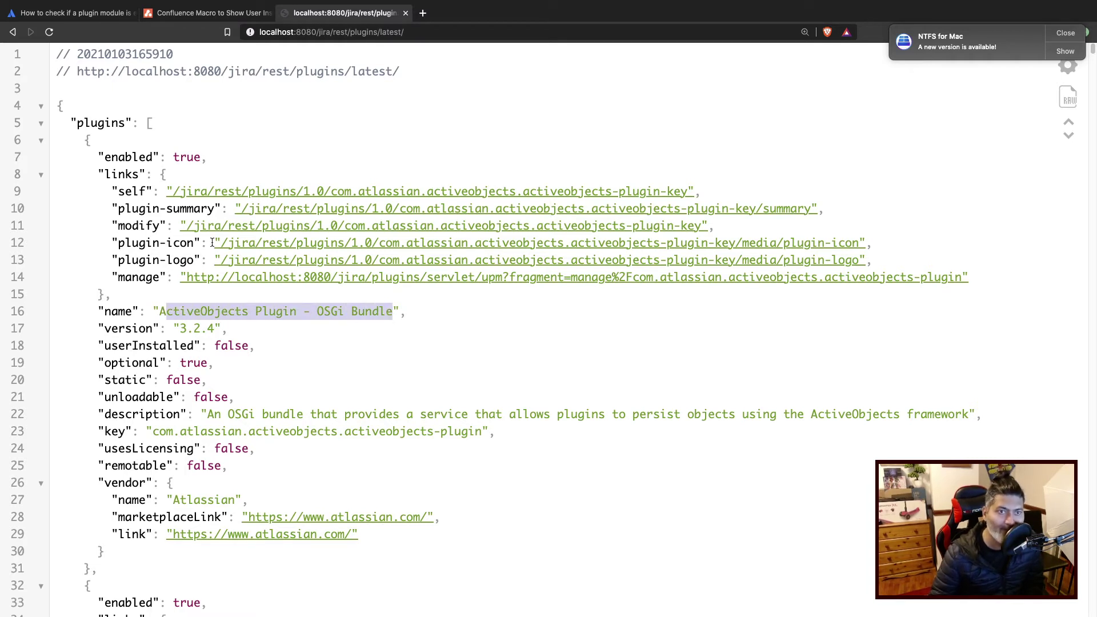
pyautogui.doubleClick(116, 157)
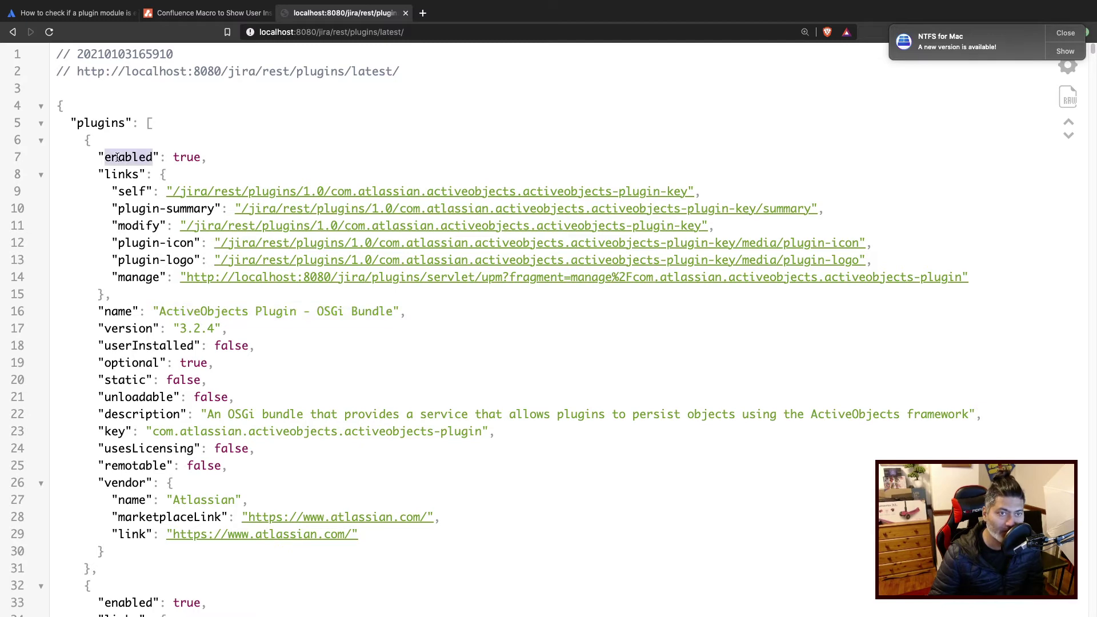
pyautogui.scroll(-5, 117, 157)
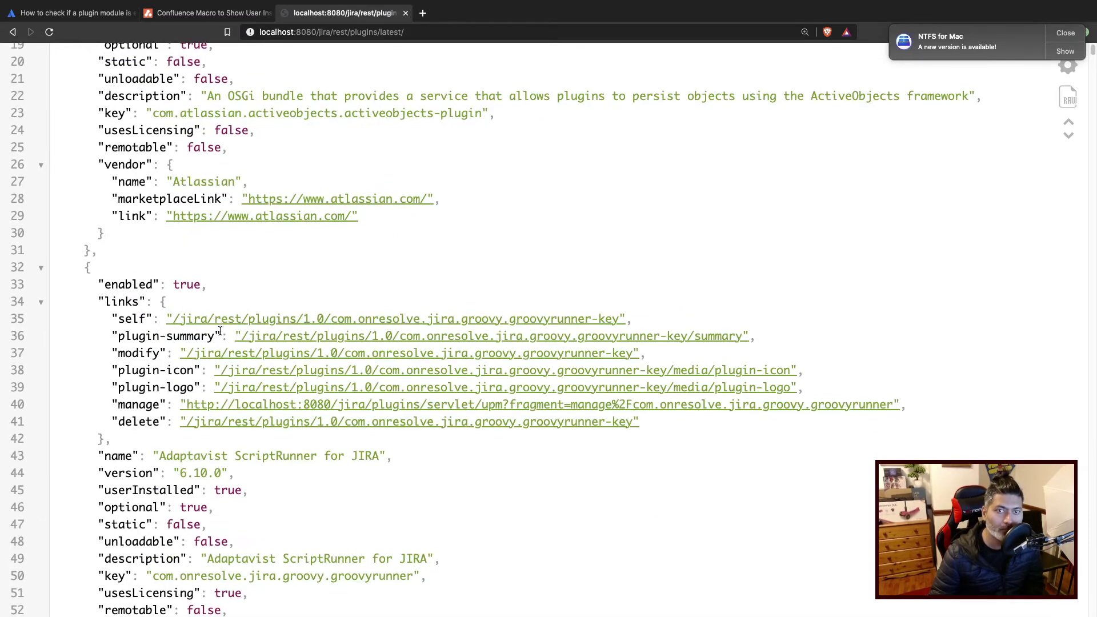
pyautogui.tripleClick(124, 286)
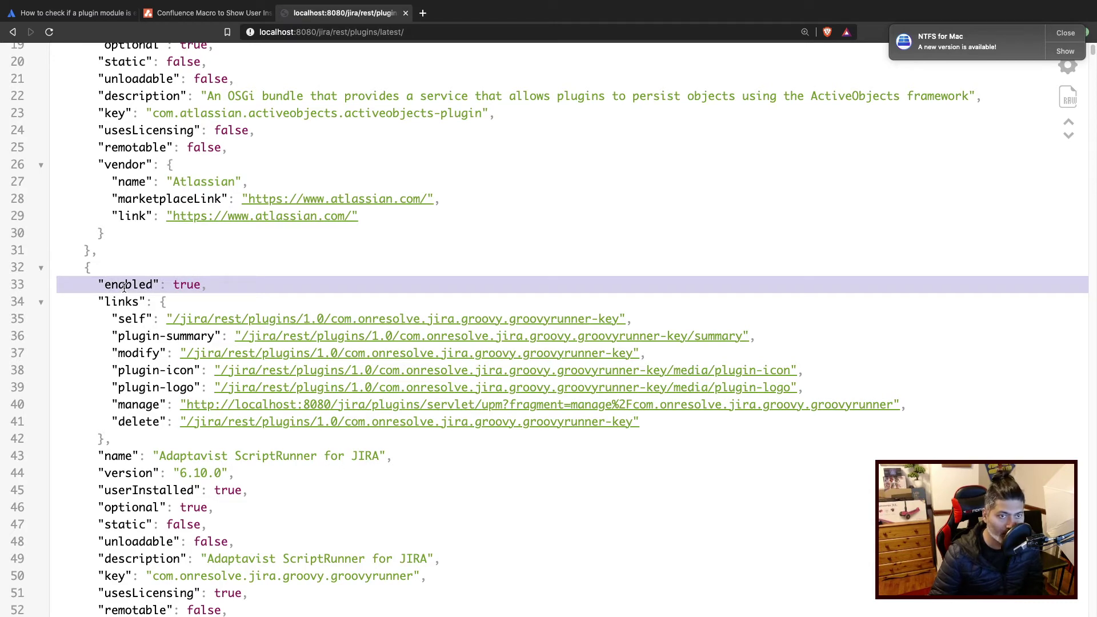
pyautogui.scroll(10, 139, 347)
pyautogui.scroll(-12, 138, 346)
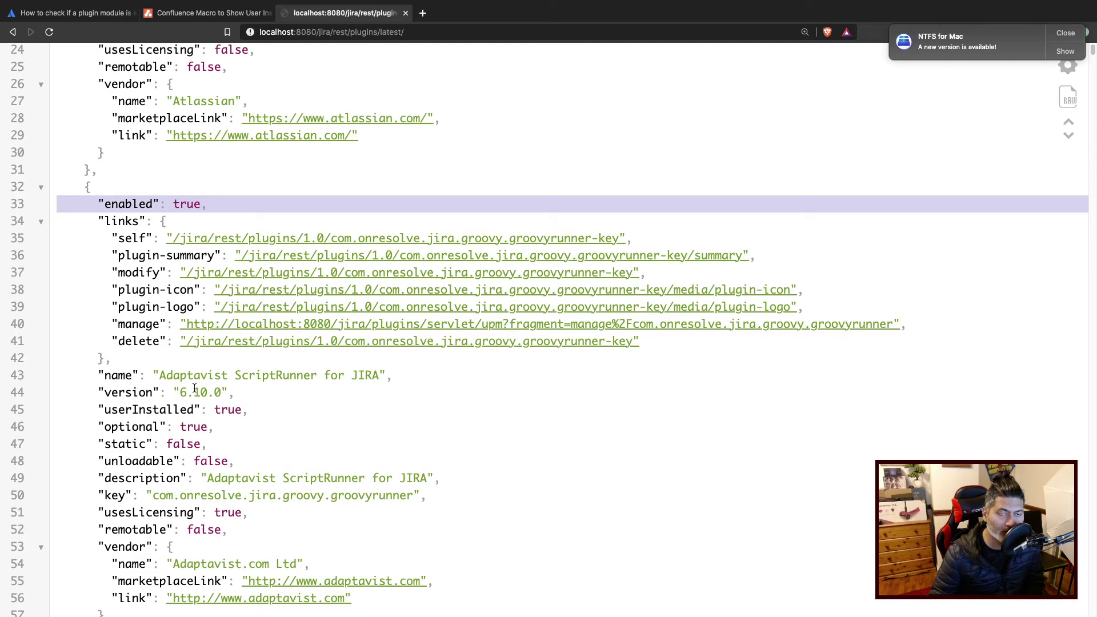
pyautogui.tripleClick(279, 376)
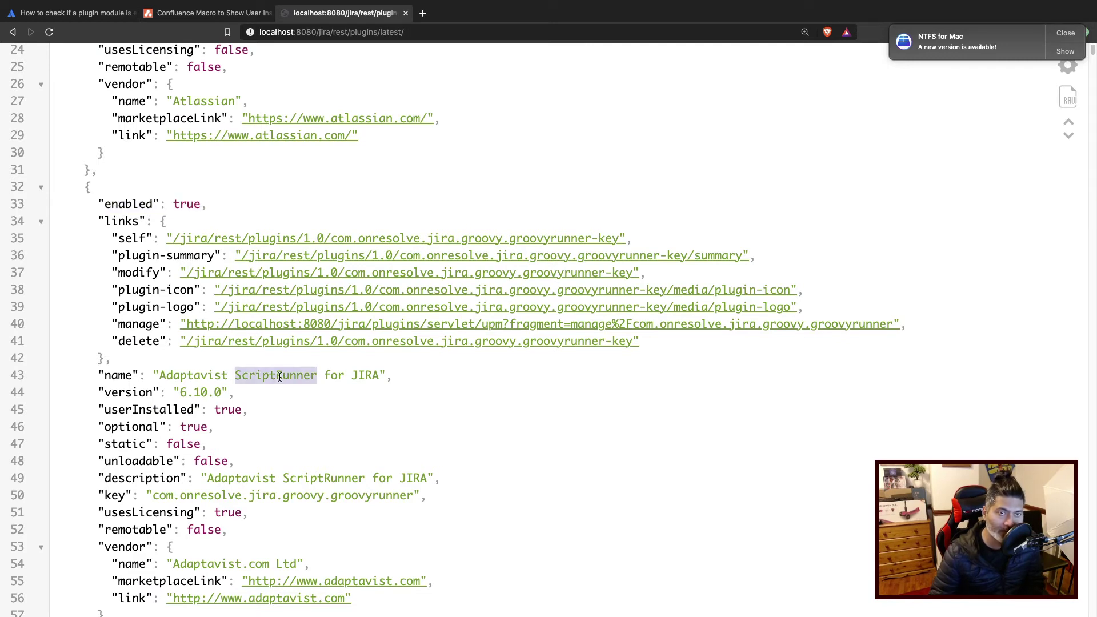
pyautogui.tripleClick(181, 204)
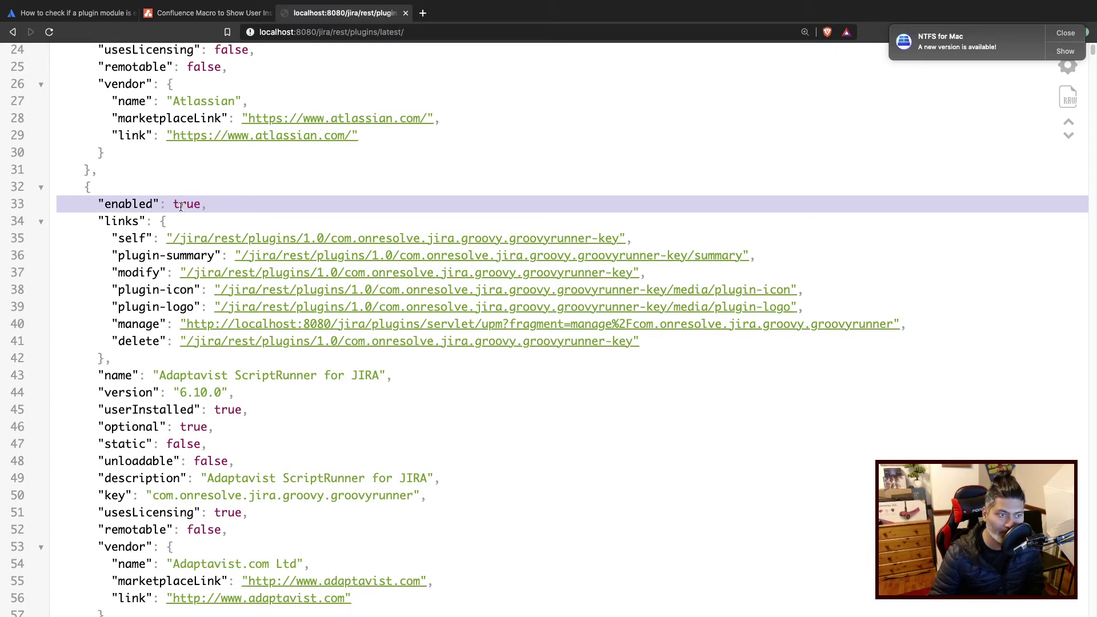
pyautogui.doubleClick(112, 394)
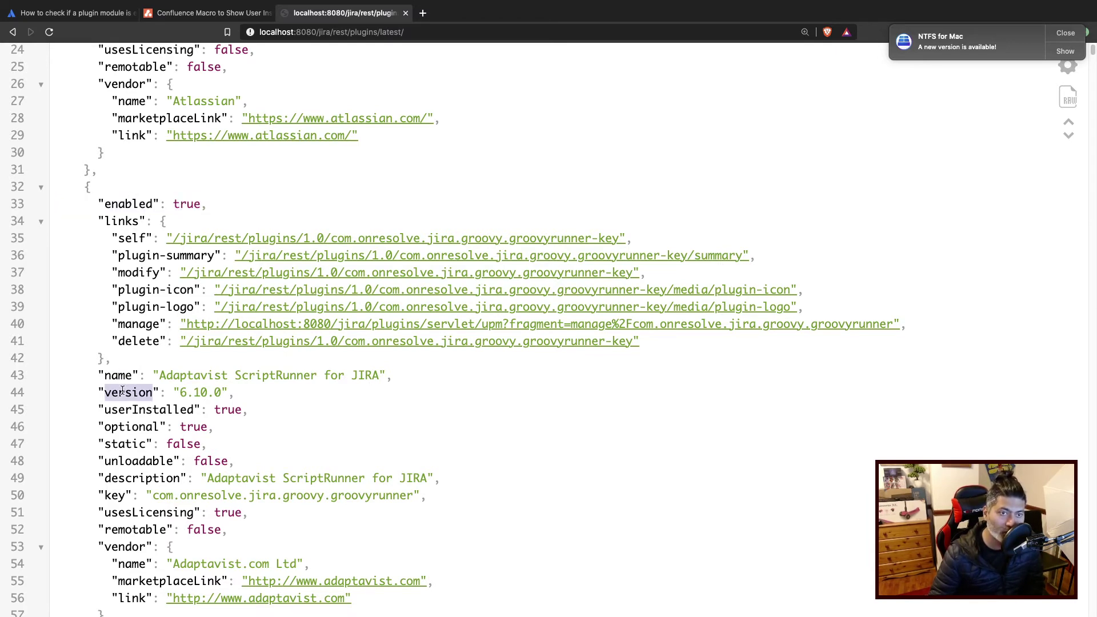
pyautogui.scroll(-1, 131, 402)
pyautogui.doubleClick(147, 408)
pyautogui.click(148, 407)
pyautogui.scroll(5, 147, 407)
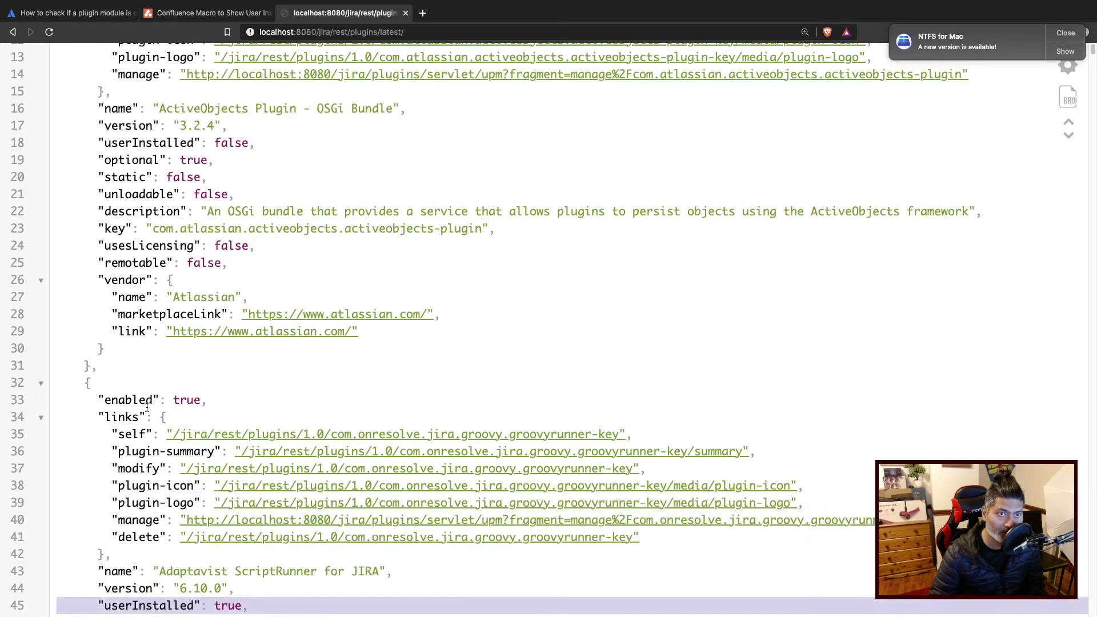
pyautogui.scroll(-5, 147, 407)
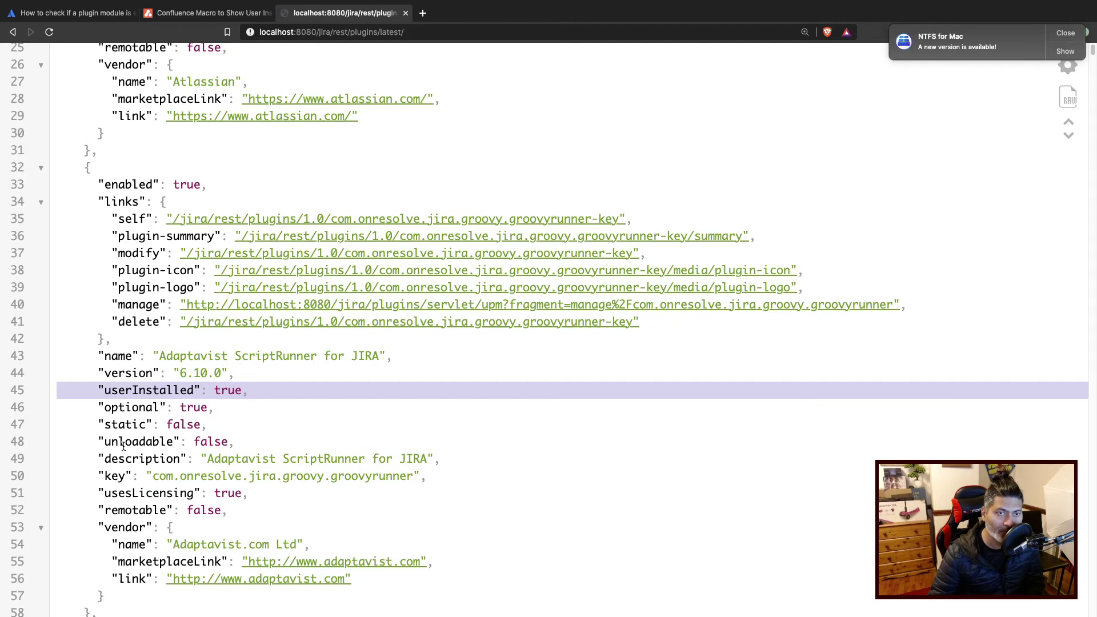
pyautogui.scroll(-2, 124, 442)
pyautogui.scroll(-2, 124, 443)
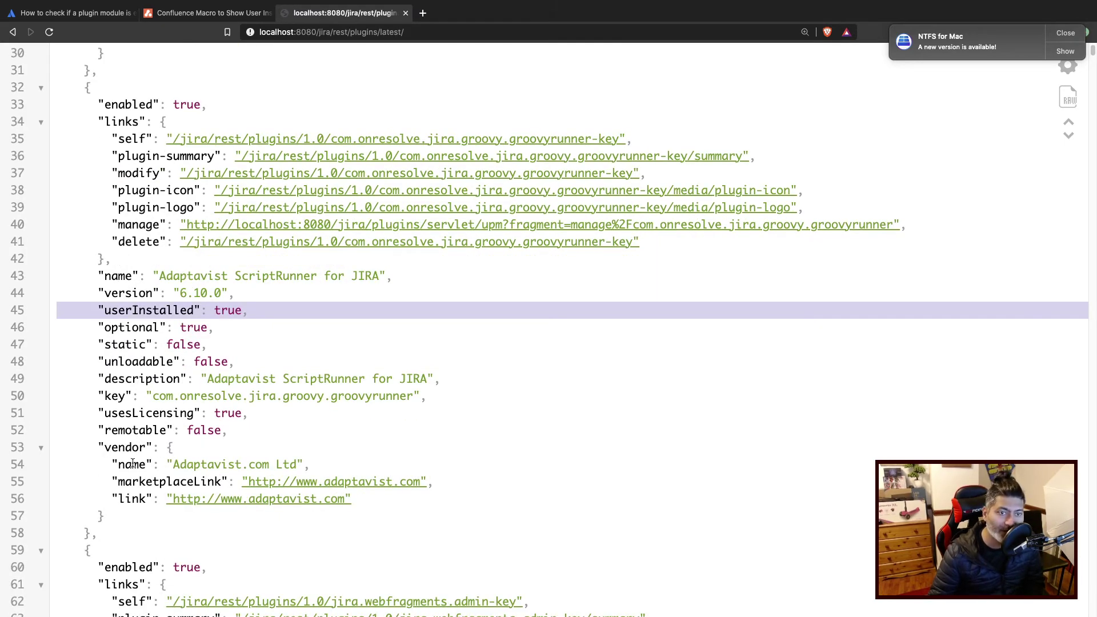
pyautogui.doubleClick(137, 481)
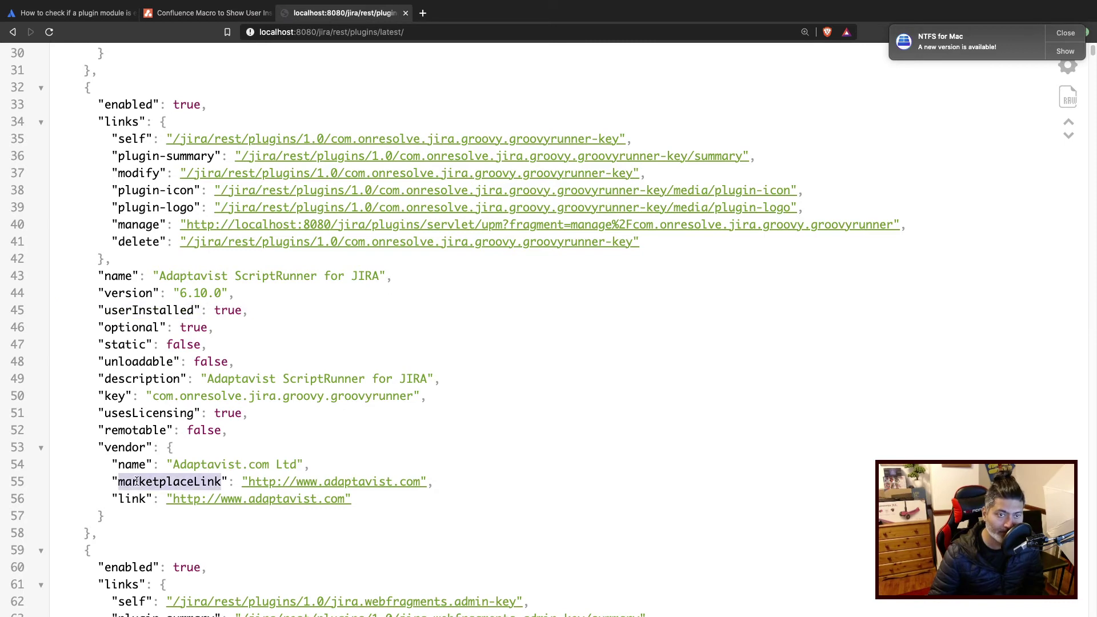
pyautogui.scroll(-10, 137, 481)
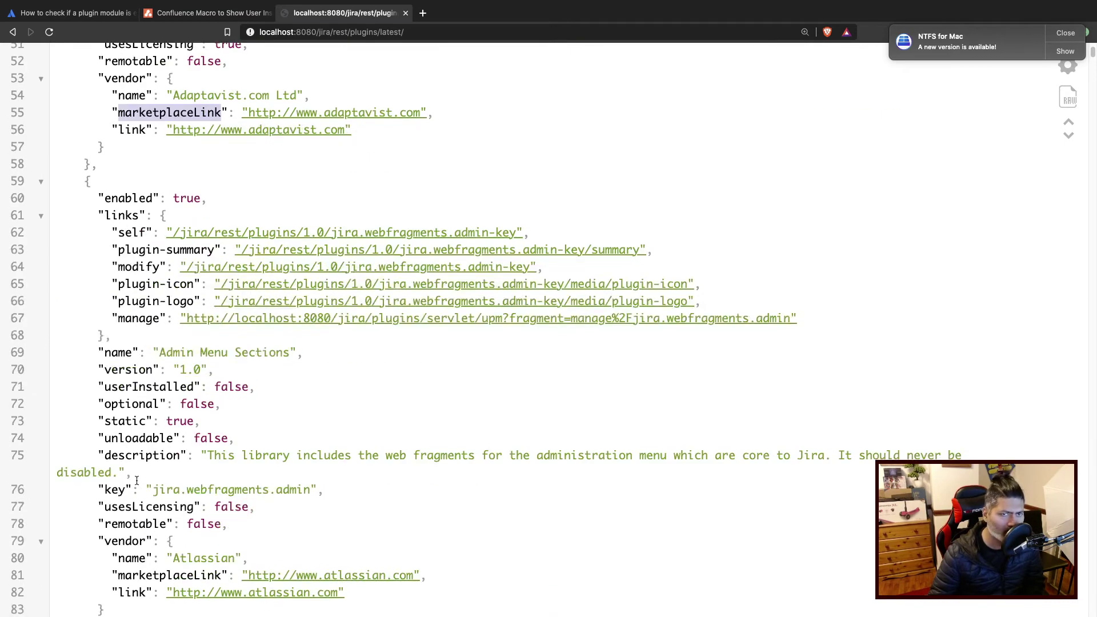
pyautogui.scroll(-9, 178, 487)
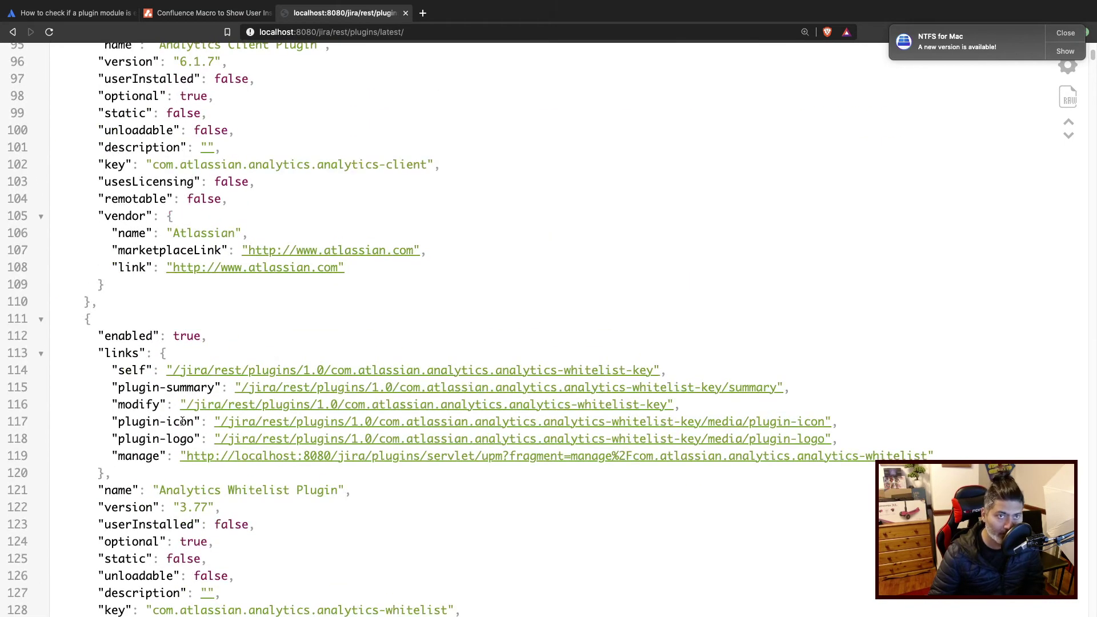
# Review the 'Confluence Macro to Show User Installed Jira Apps' snippet and select its title
pyautogui.click(207, 16)
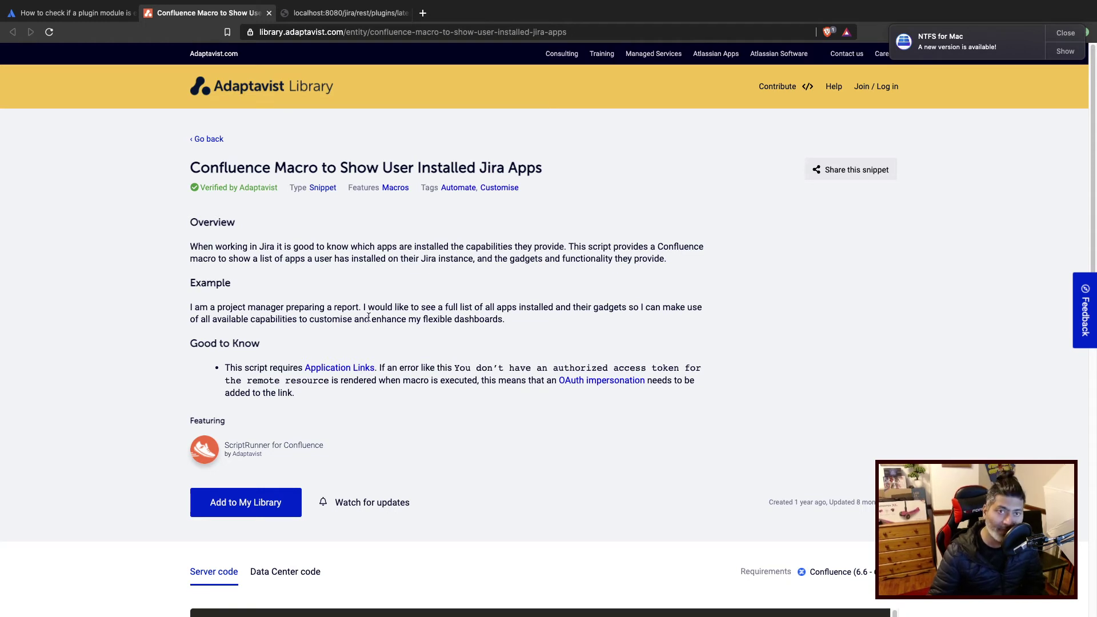
pyautogui.click(71, 14)
pyautogui.click(177, 17)
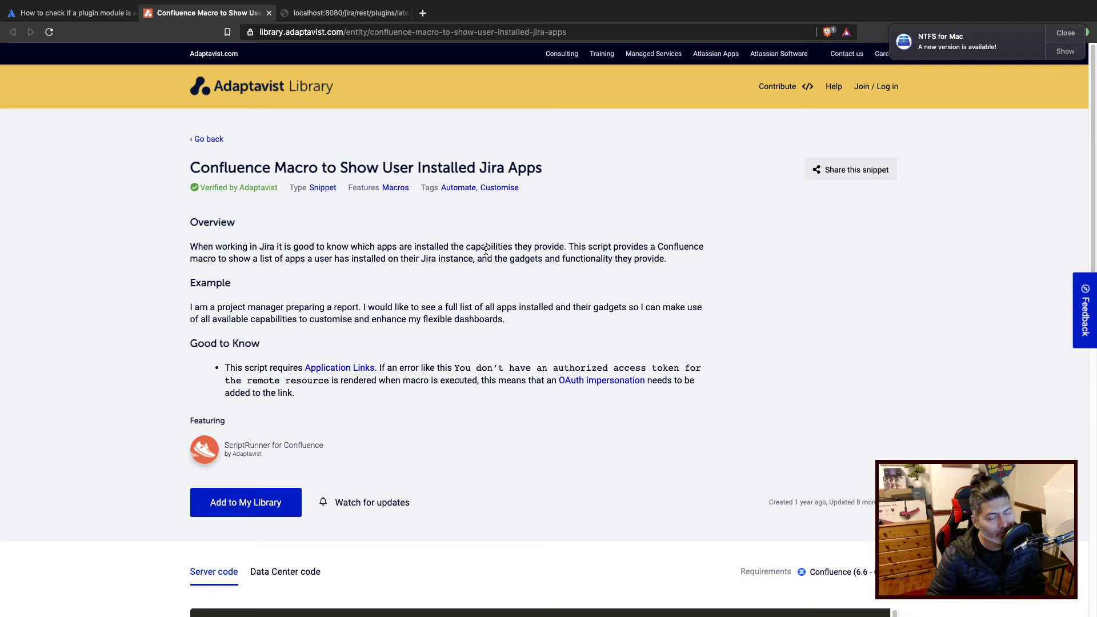
pyautogui.scroll(-5, 486, 250)
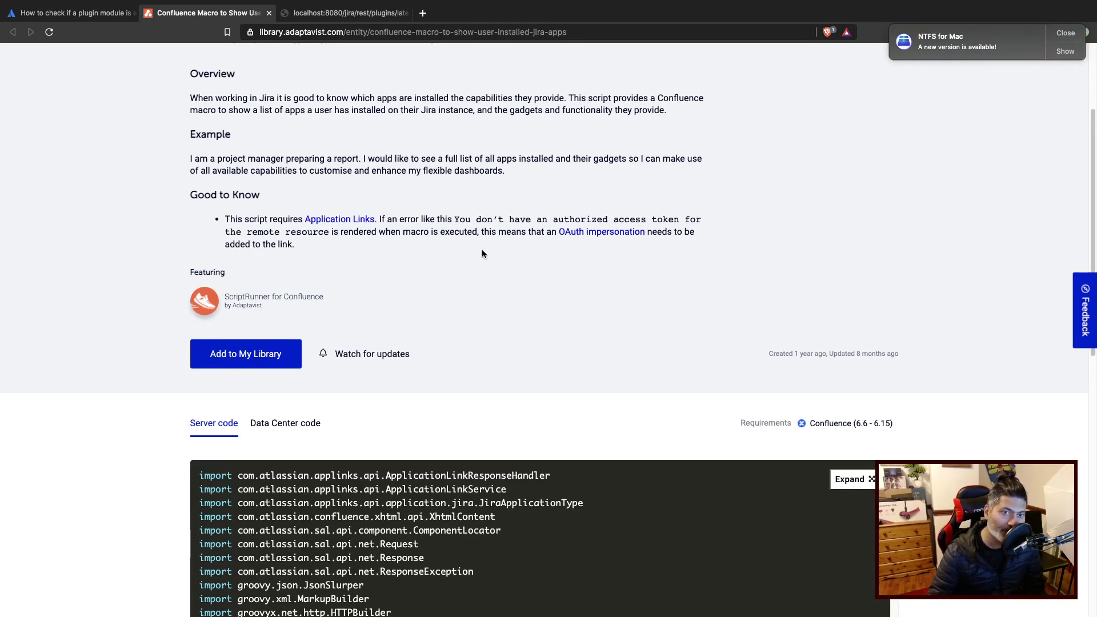
pyautogui.scroll(-15, 481, 251)
pyautogui.scroll(20, 478, 299)
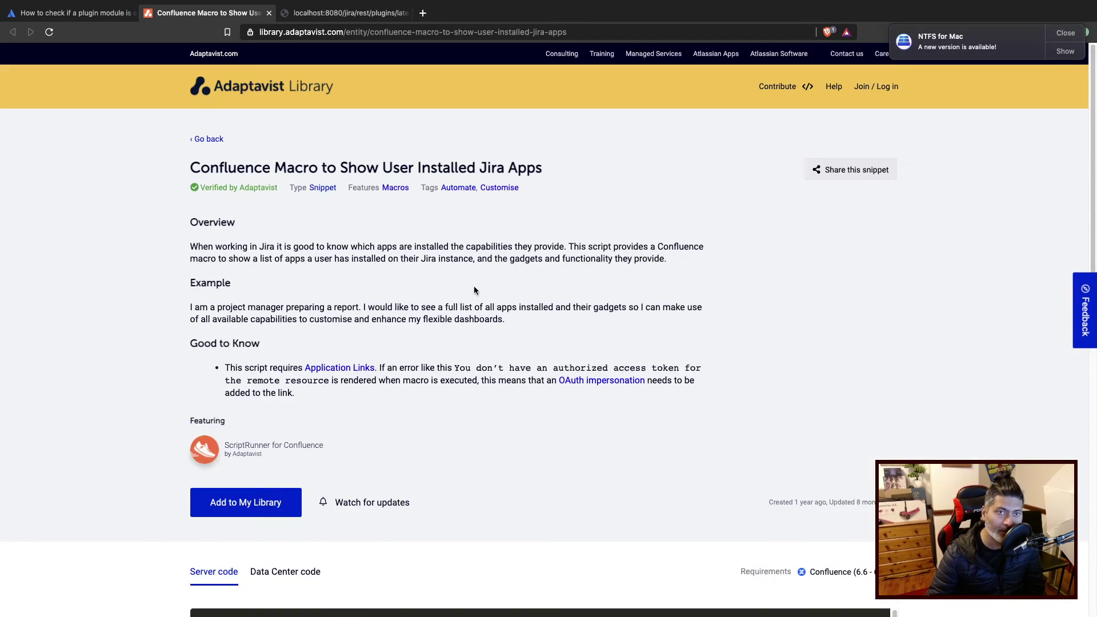
pyautogui.tripleClick(295, 166)
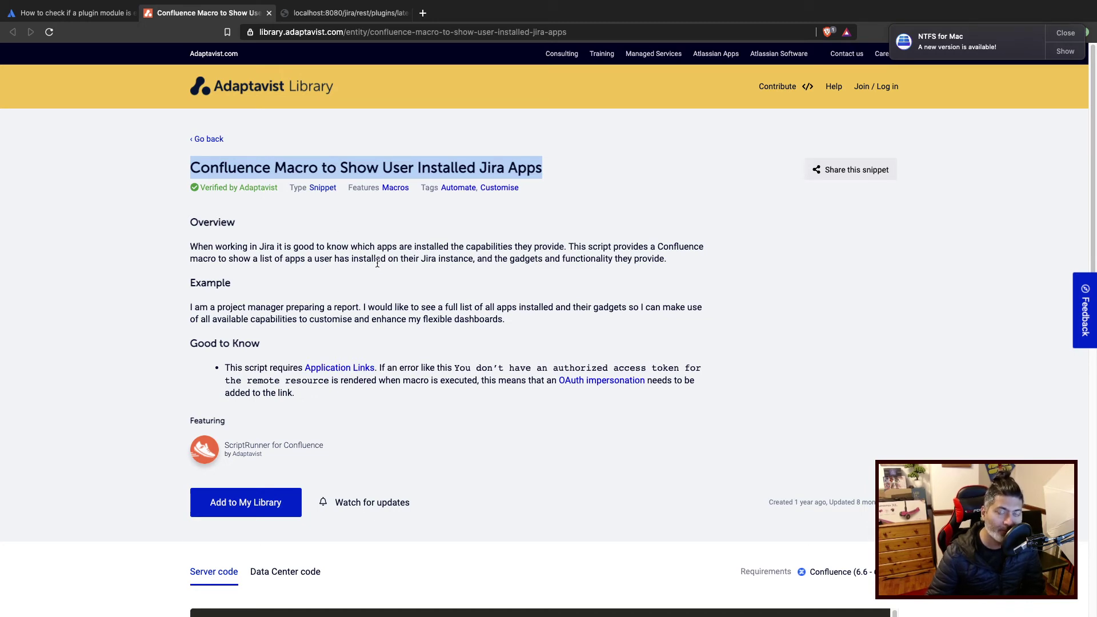
pyautogui.scroll(-5, 395, 289)
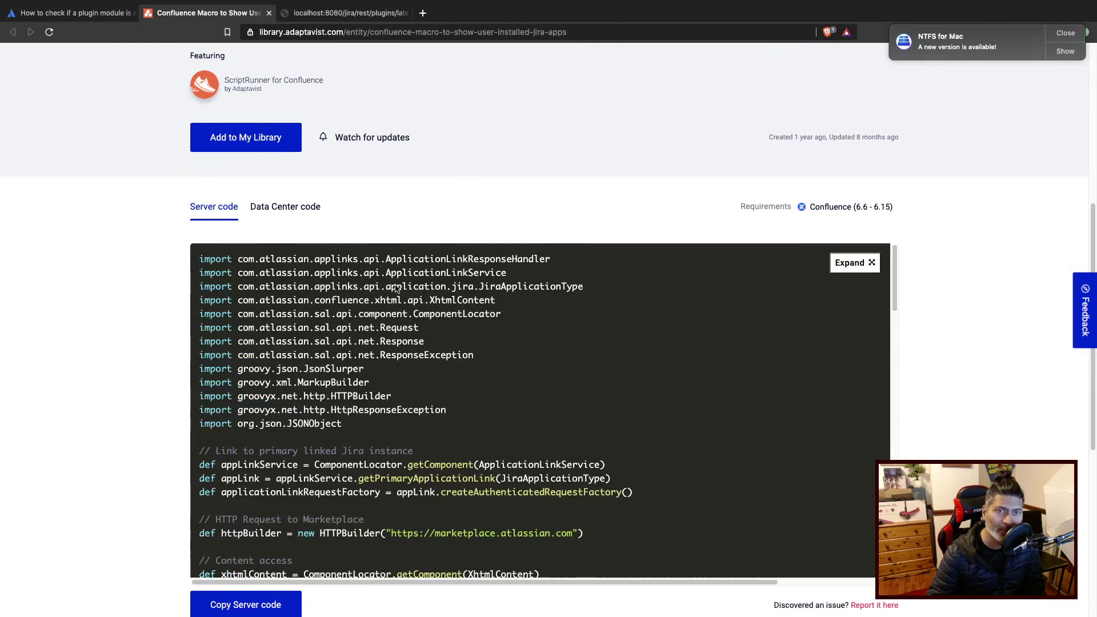
pyautogui.scroll(-5, 537, 308)
pyautogui.scroll(-4, 535, 336)
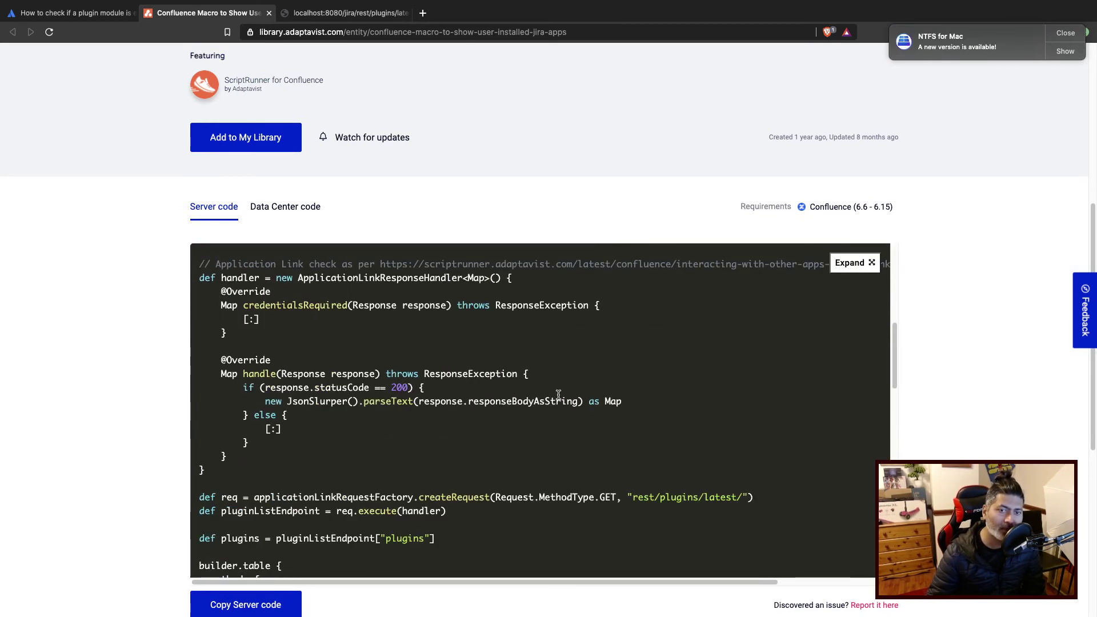
pyautogui.scroll(-1, 564, 403)
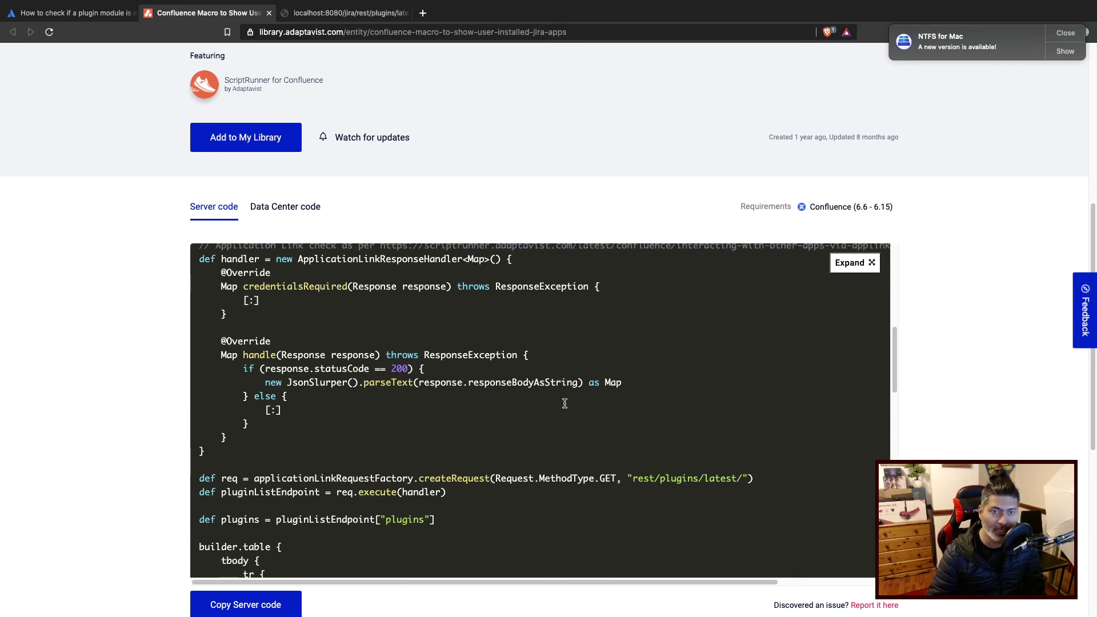
pyautogui.scroll(-3, 564, 403)
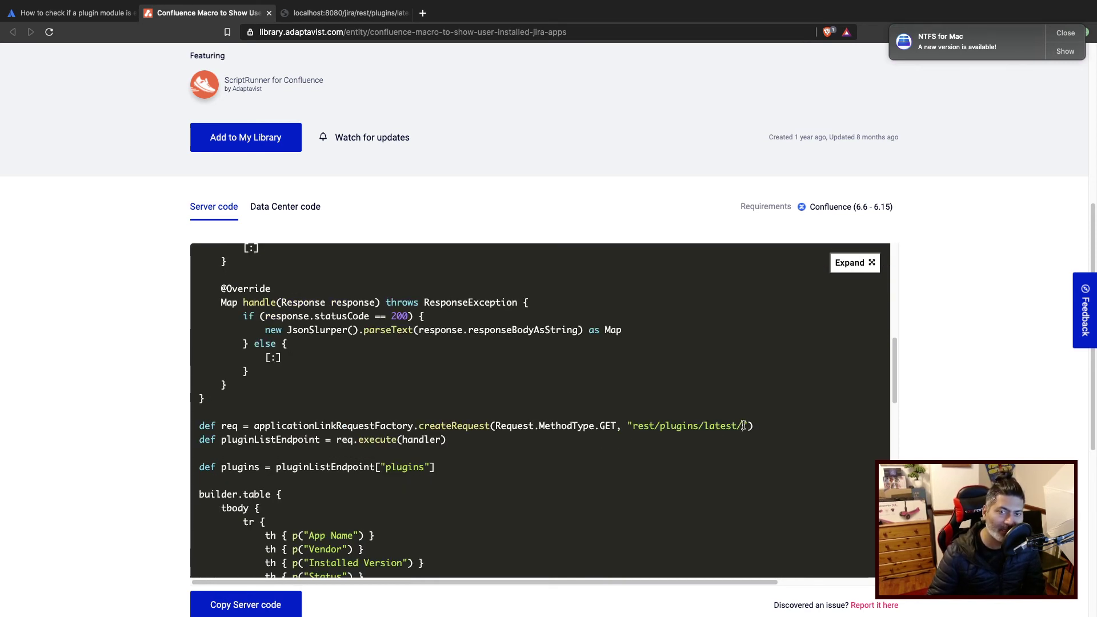
pyautogui.moveTo(743, 425); pyautogui.dragTo(630, 425)
pyautogui.scroll(5, 578, 480)
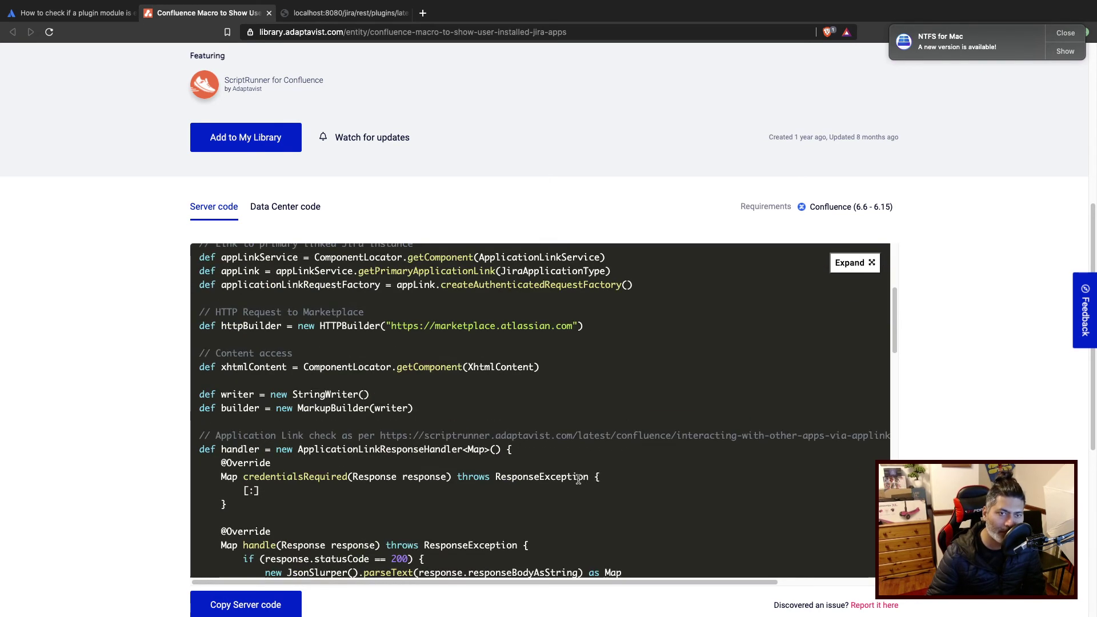
pyautogui.scroll(-5, 505, 414)
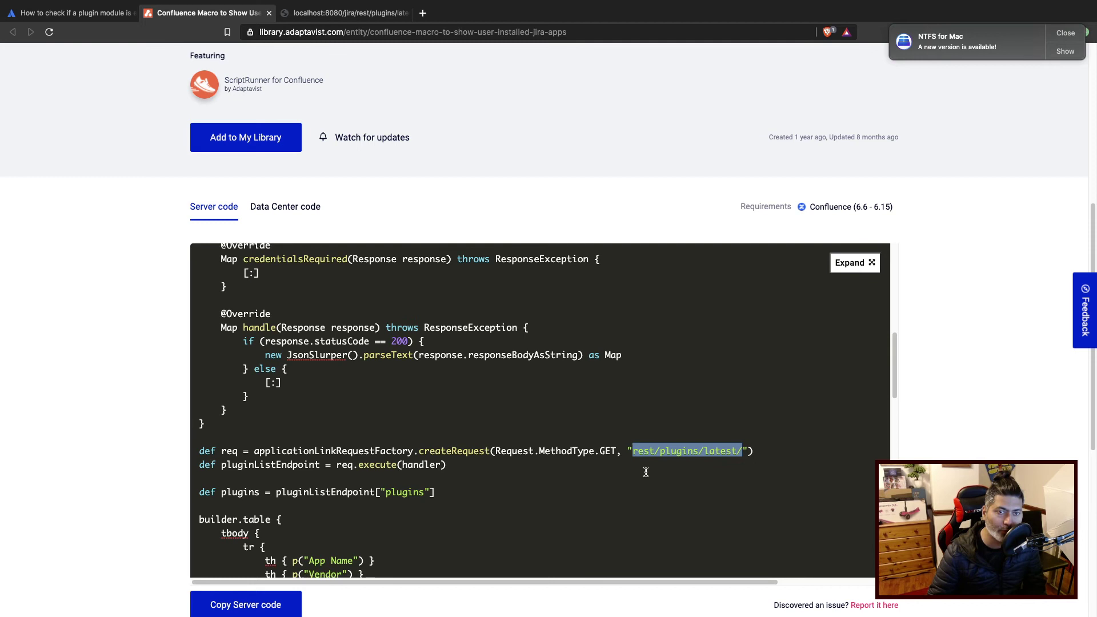
pyautogui.scroll(-3, 646, 471)
pyautogui.scroll(-3, 457, 461)
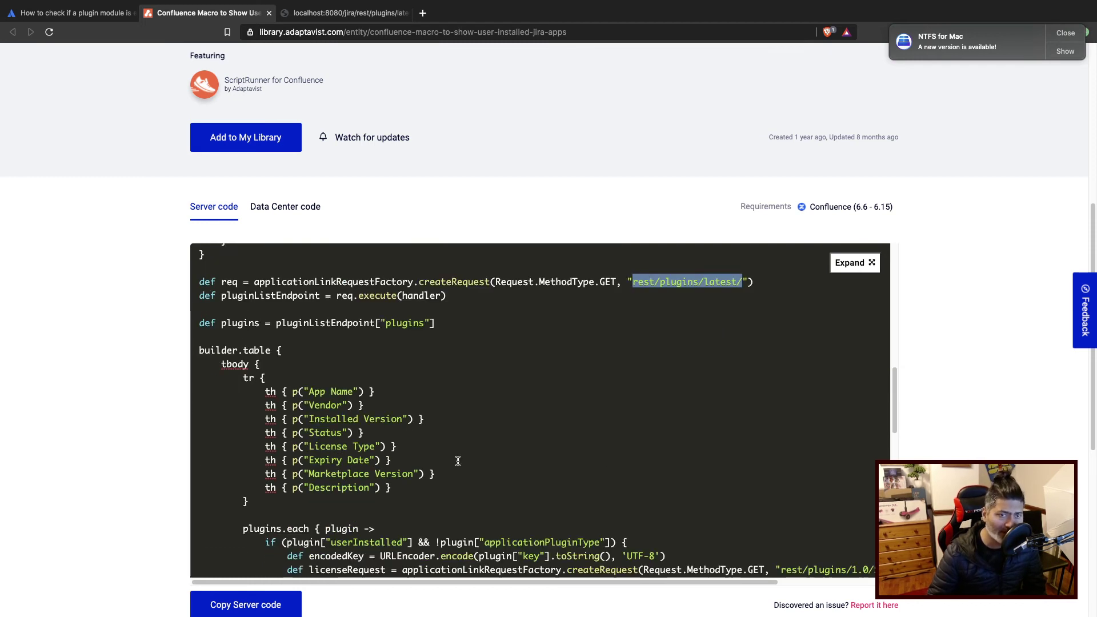
pyautogui.scroll(-2, 458, 461)
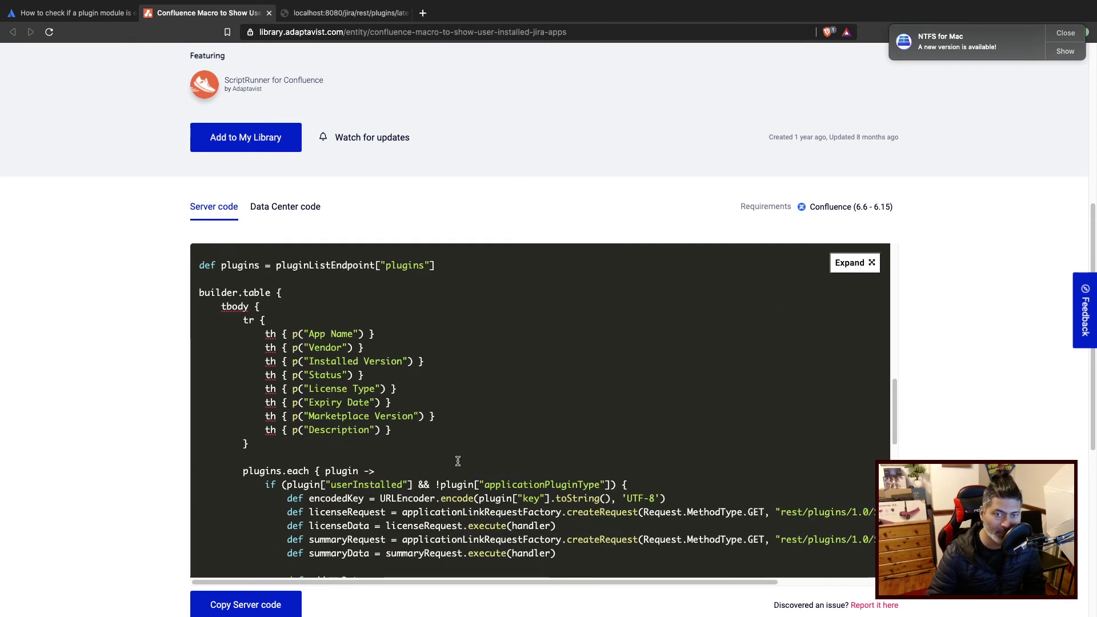
pyautogui.scroll(-1, 457, 461)
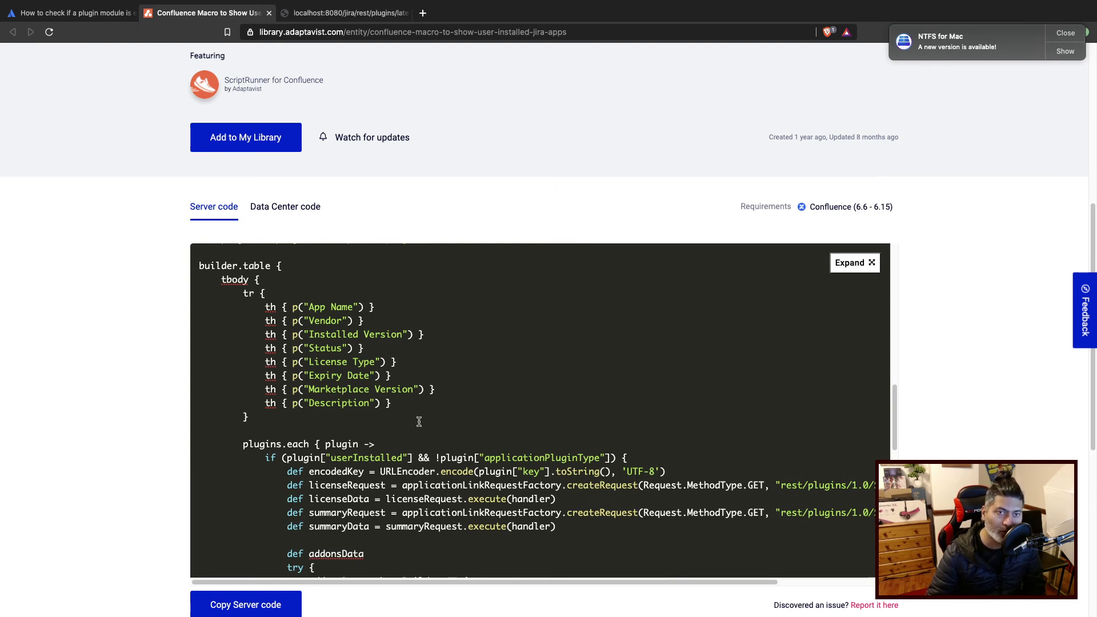
pyautogui.moveTo(419, 422); pyautogui.dragTo(266, 315)
# Return to the plugins JSON and scroll to the Analytics Whitelist Plugin 3.77 entry
pyautogui.click(401, 358)
pyautogui.click(349, 14)
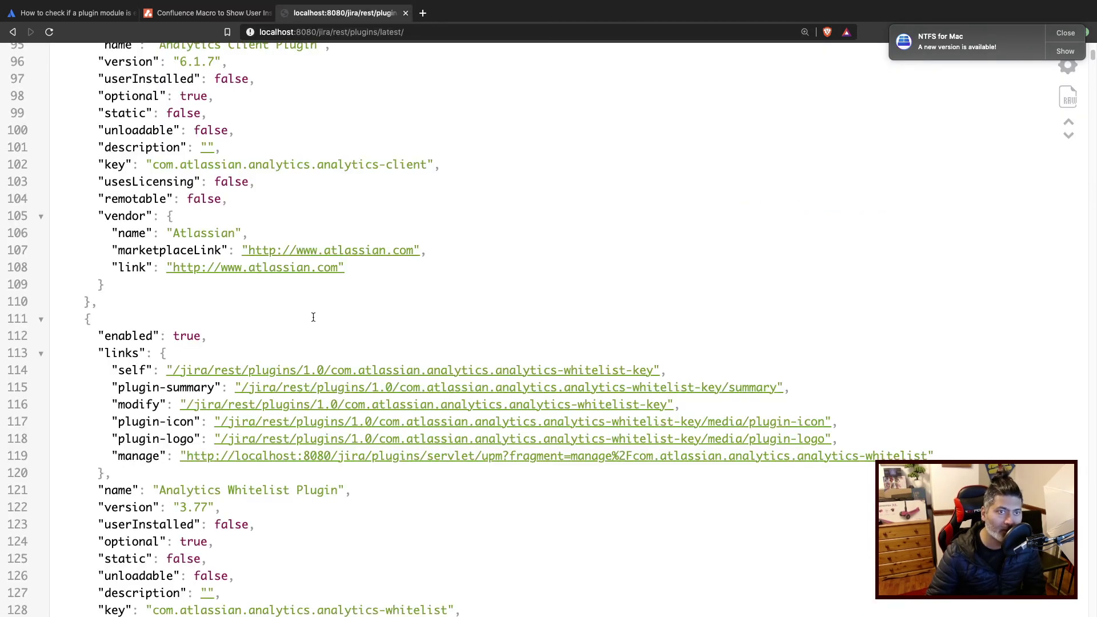
pyautogui.scroll(-3, 308, 313)
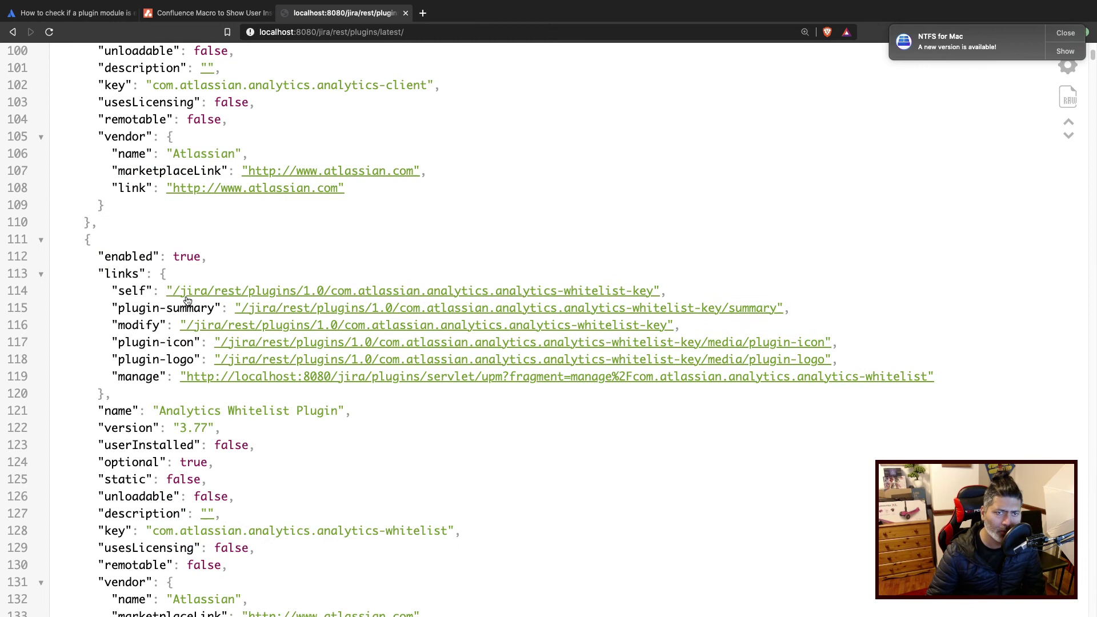